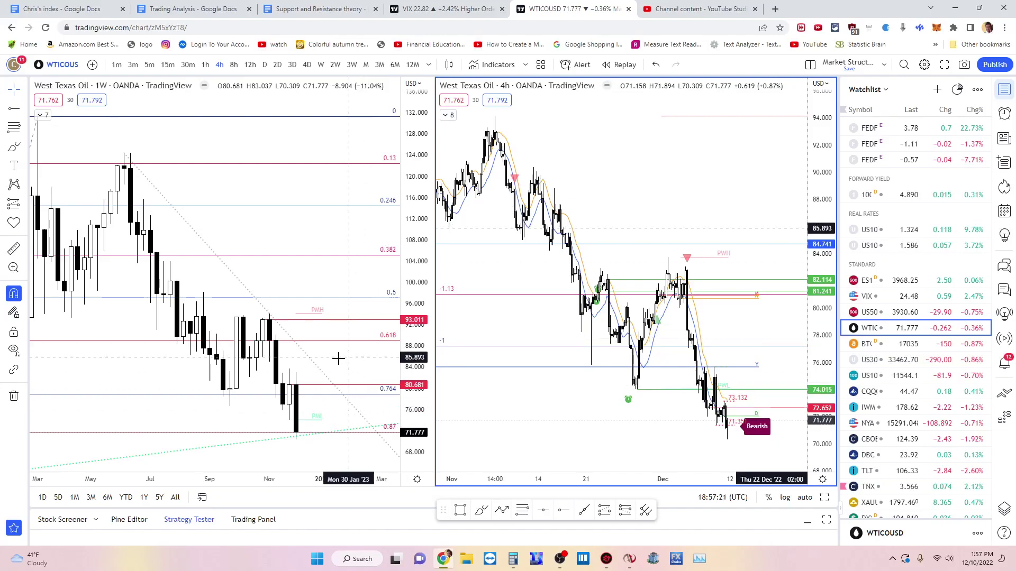
Step: Shift the weekly WTI chart lower and search the indicators library for 'market', then close it
{"action": "left_click_drag", "start_coordinate": [329, 270], "coordinate": [323, 224]}
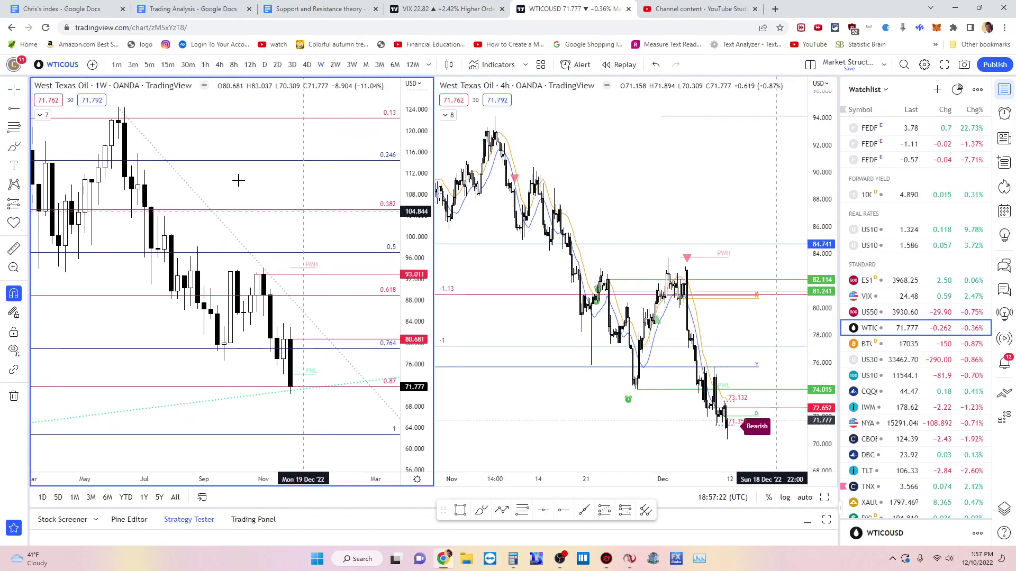
{"action": "left_click", "coordinate": [43, 115]}
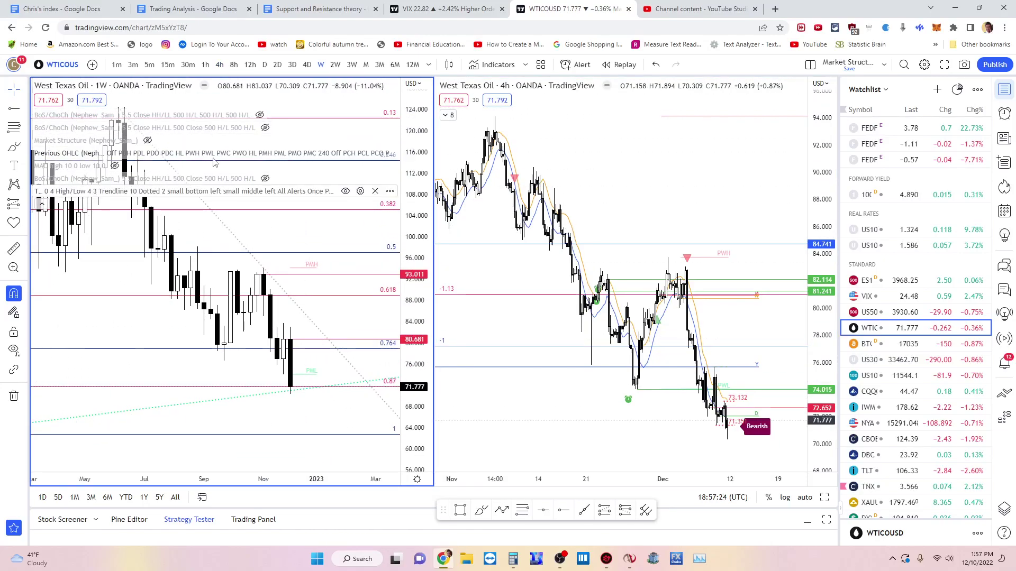
{"action": "left_click", "coordinate": [475, 65]}
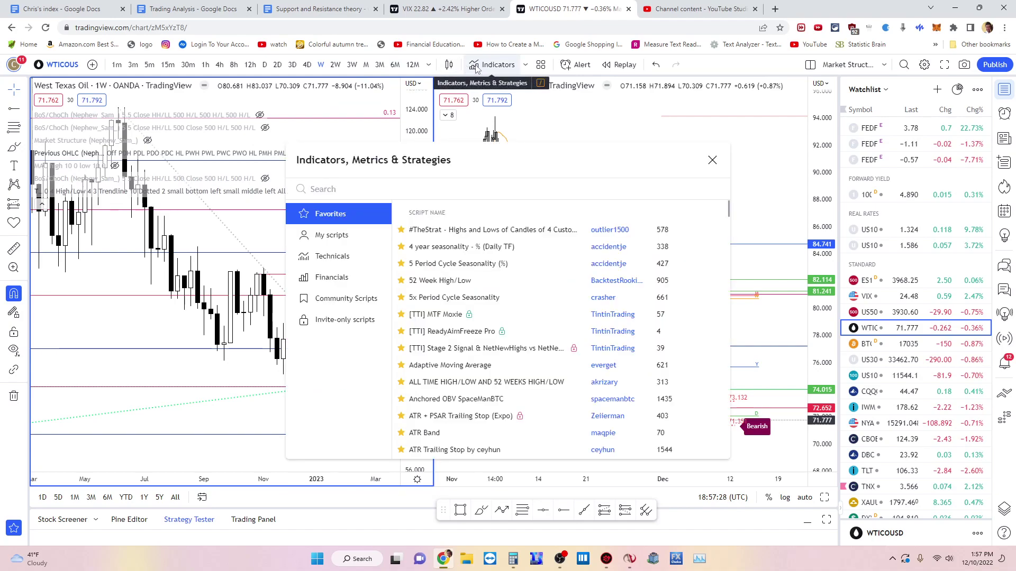
{"action": "type", "text": "market"}
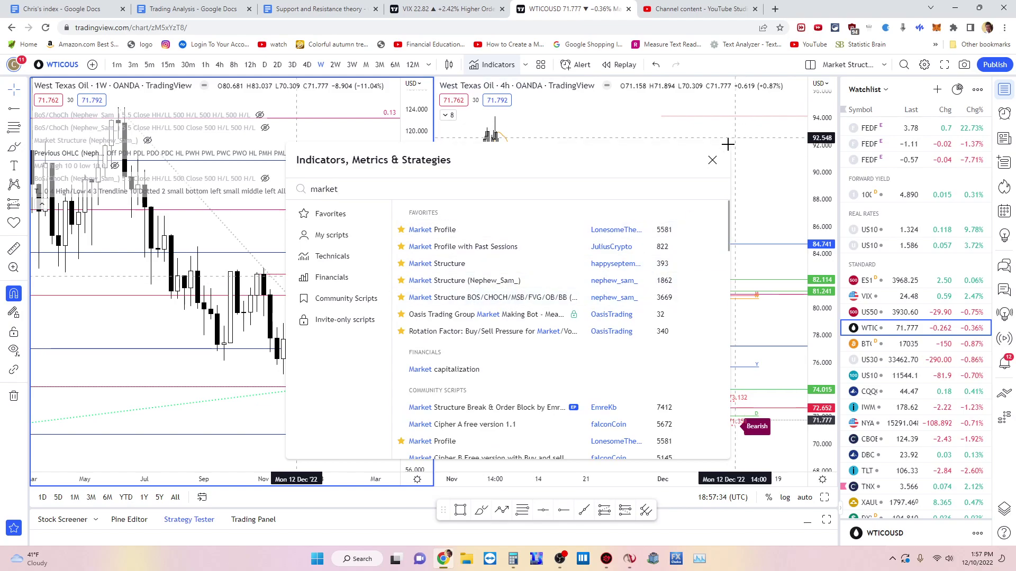
{"action": "left_click", "coordinate": [713, 160]}
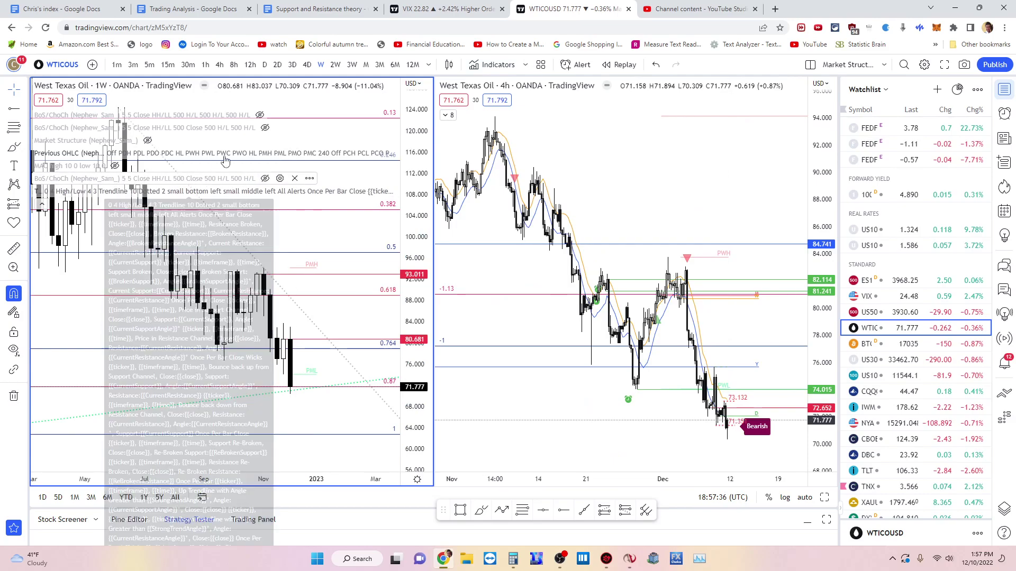
Step: Turn on the hidden BoS/ChoCh indicator on both the weekly and 4h WTI charts
{"action": "left_click", "coordinate": [265, 128]}
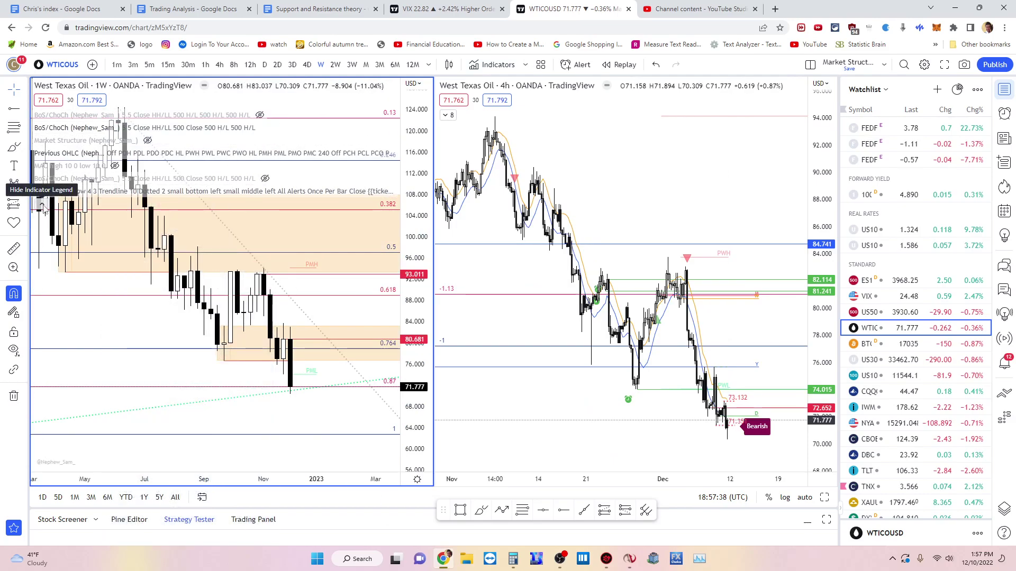
{"action": "left_click", "coordinate": [41, 201]}
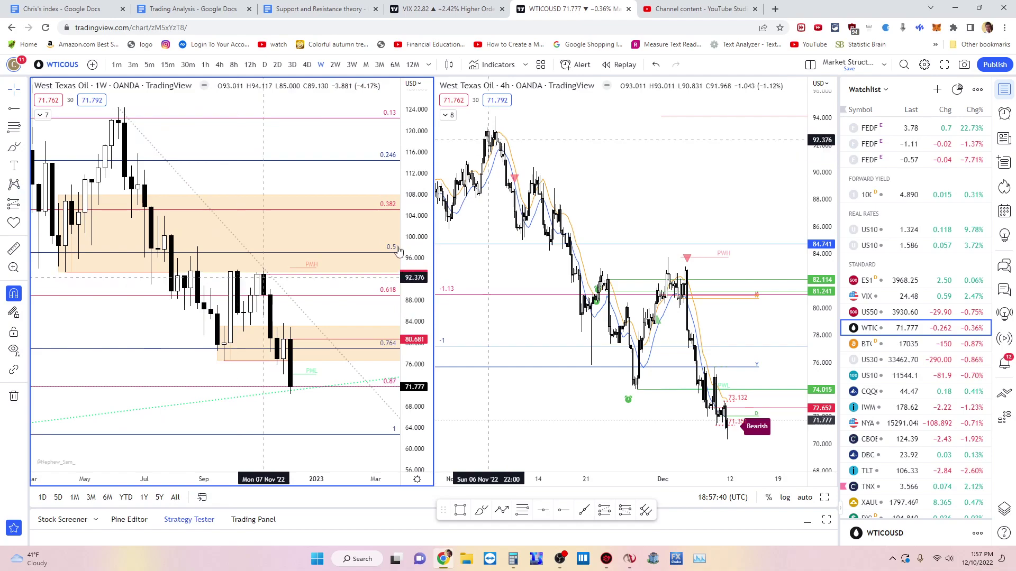
{"action": "left_click", "coordinate": [448, 115]}
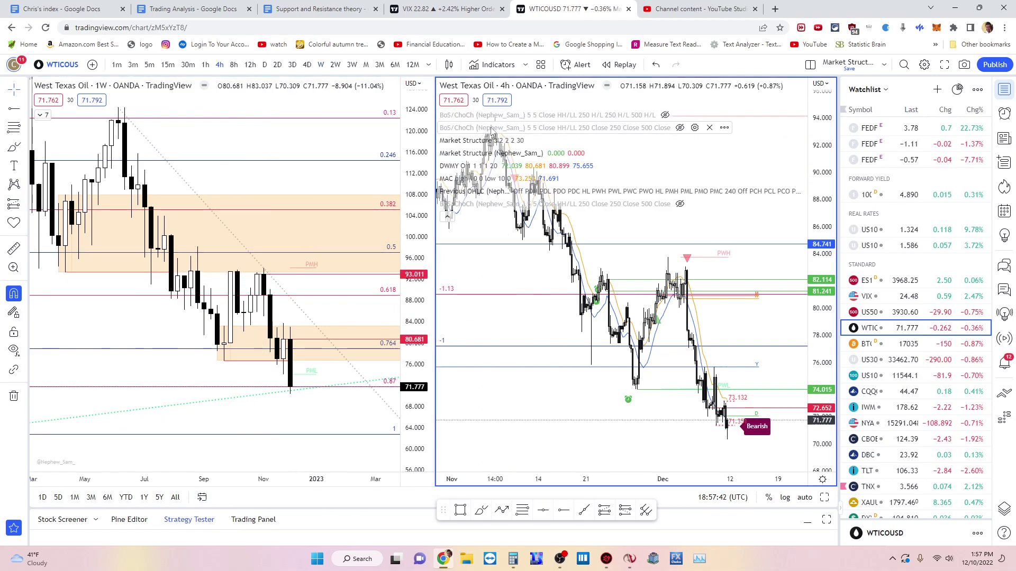
{"action": "left_click", "coordinate": [680, 128]}
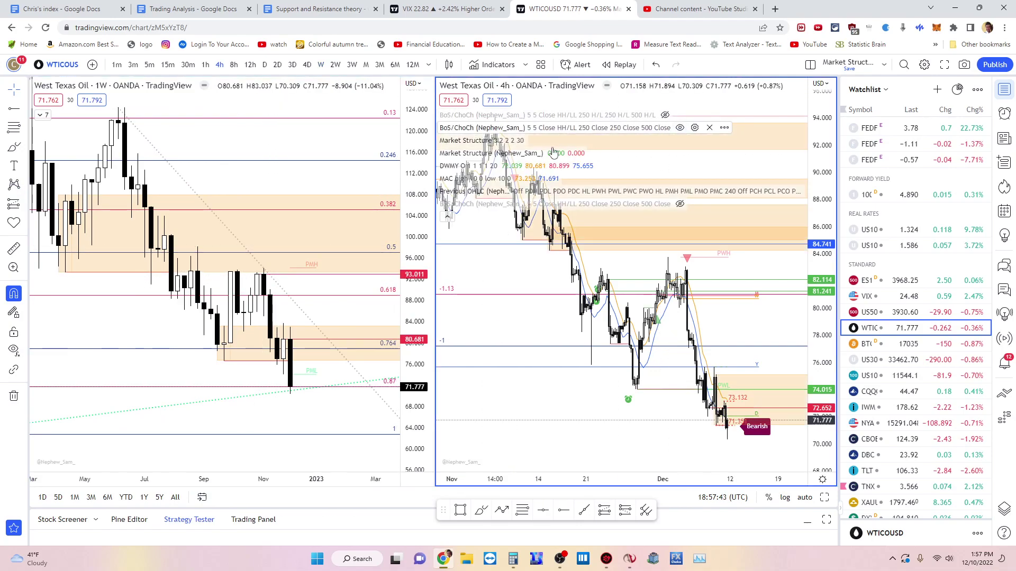
{"action": "left_click", "coordinate": [448, 216]}
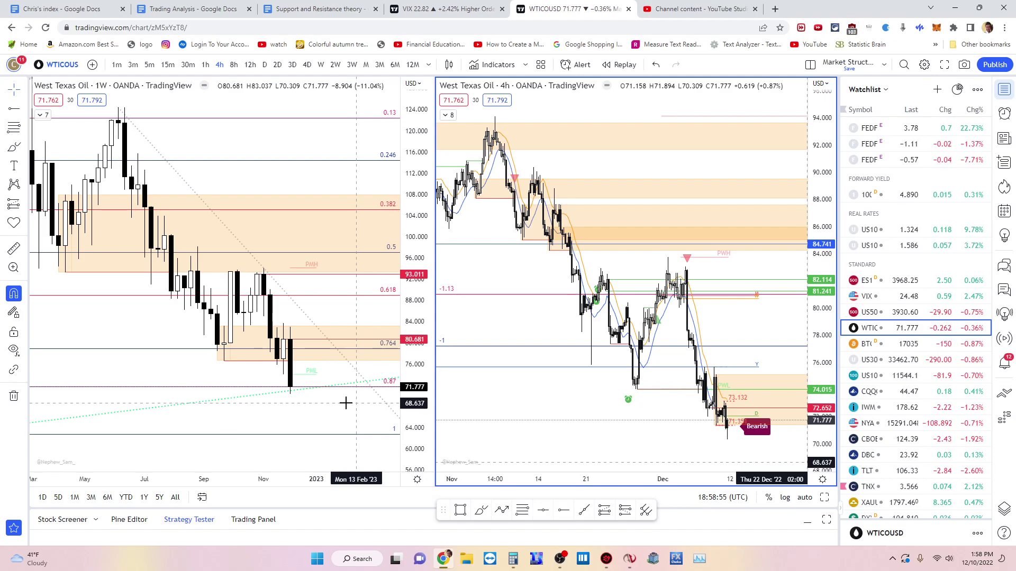
Step: Zoom out and pan the weekly WTI chart to review its longer, lower price history
{"action": "mouse_move", "coordinate": [291, 448]}
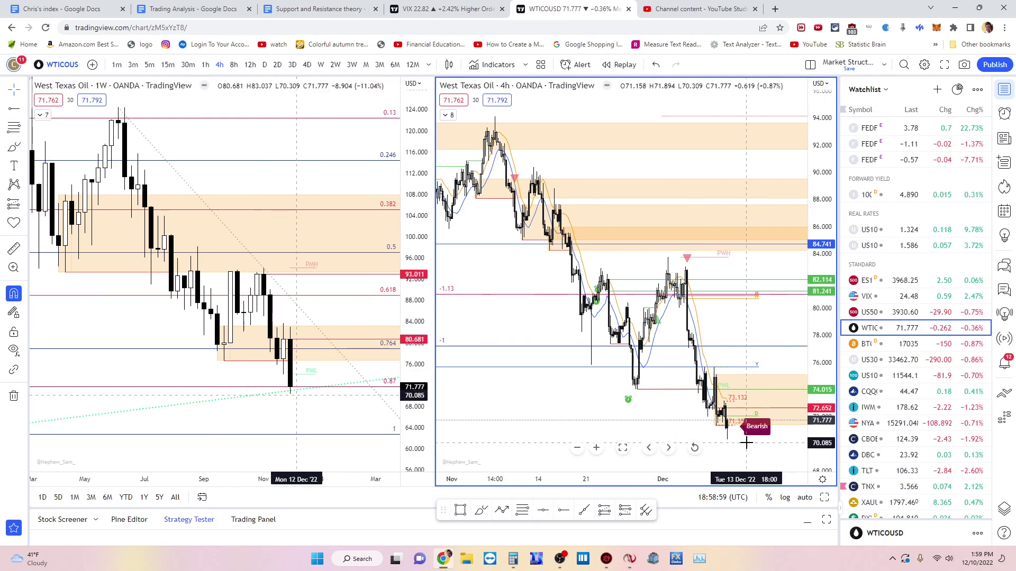
{"action": "scroll", "coordinate": [195, 352], "scroll_direction": "down", "scroll_amount": 3}
{"action": "scroll", "coordinate": [196, 353], "scroll_direction": "down", "scroll_amount": 2}
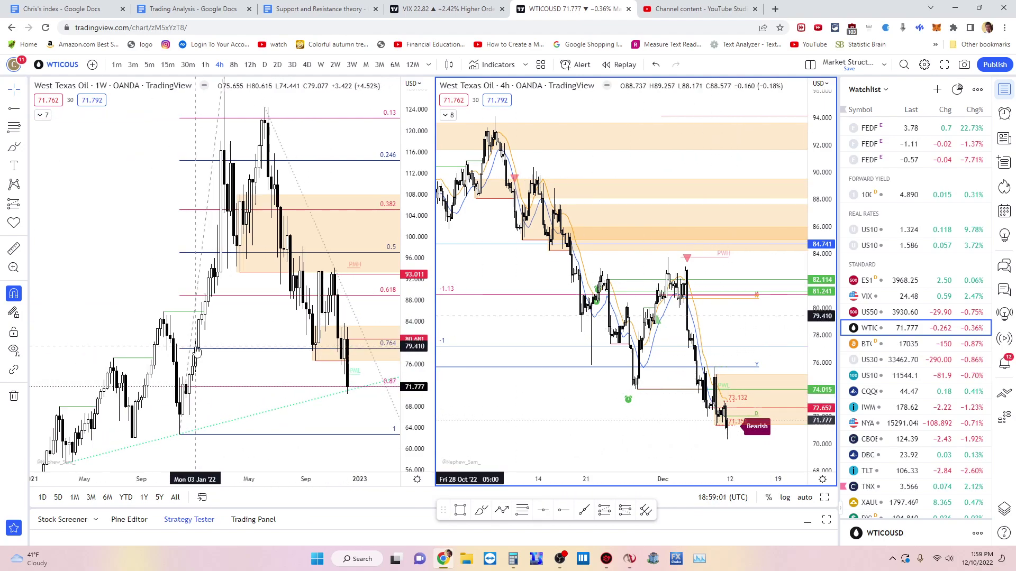
{"action": "left_click_drag", "start_coordinate": [313, 408], "coordinate": [264, 280]}
{"action": "scroll", "coordinate": [260, 328], "scroll_direction": "down", "scroll_amount": 2}
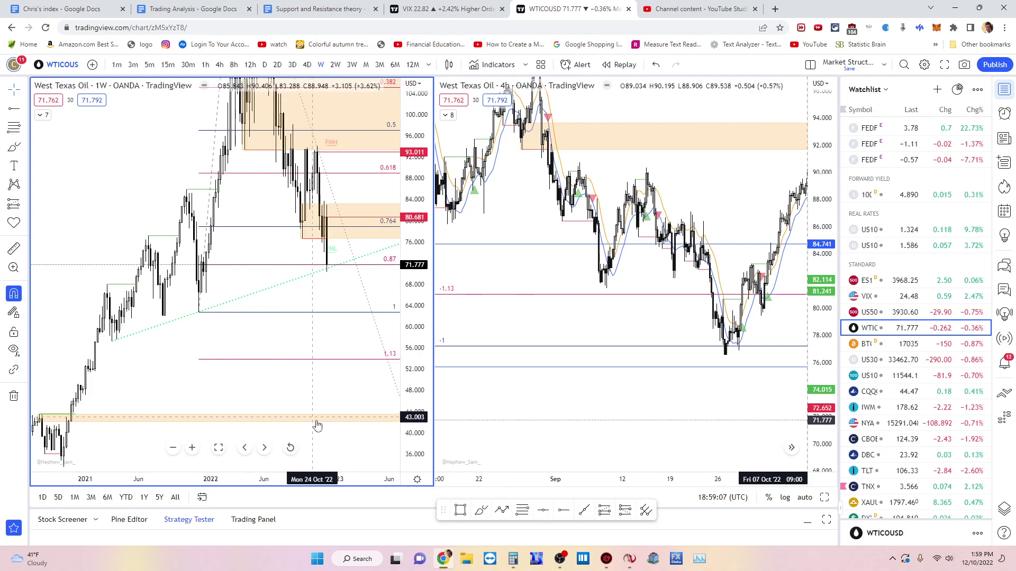
{"action": "scroll", "coordinate": [296, 402], "scroll_direction": "up", "scroll_amount": 1}
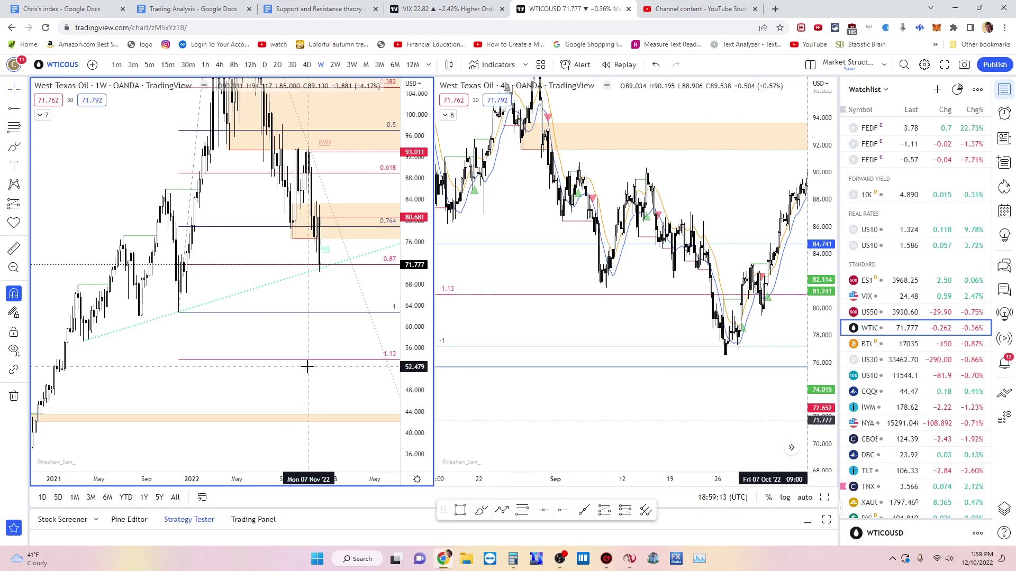
{"action": "scroll", "coordinate": [313, 410], "scroll_direction": "up", "scroll_amount": 2}
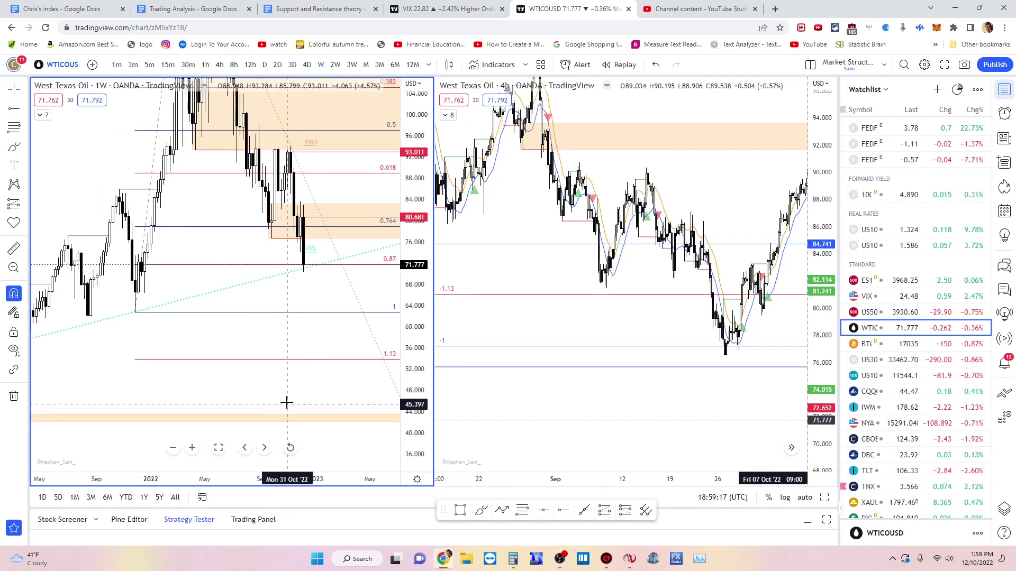
Step: Move the weekly chart toward recent dates and switch both charts to the S&P 500 (US500)
{"action": "left_click_drag", "start_coordinate": [291, 399], "coordinate": [297, 426]}
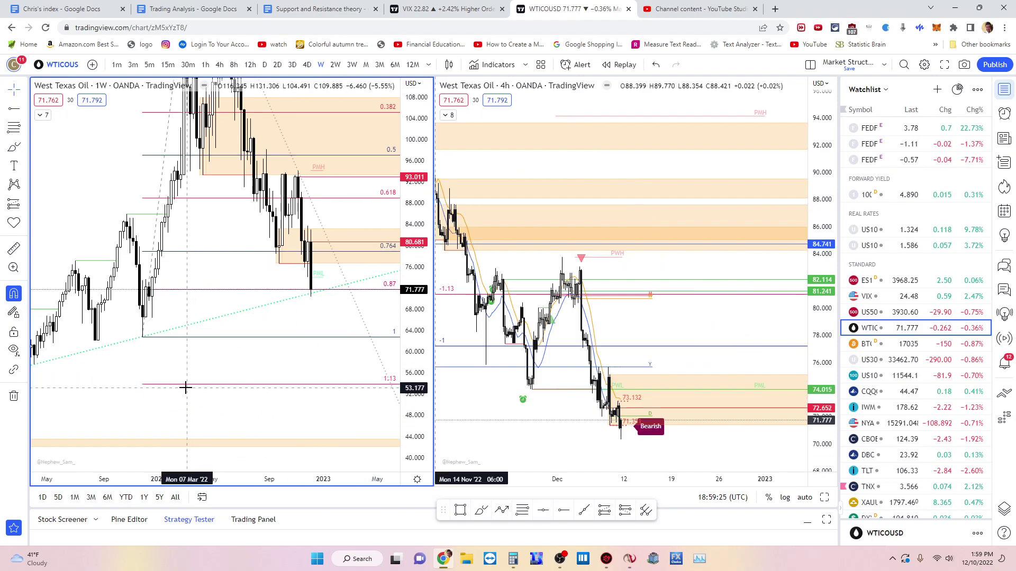
{"action": "left_click", "coordinate": [894, 312]}
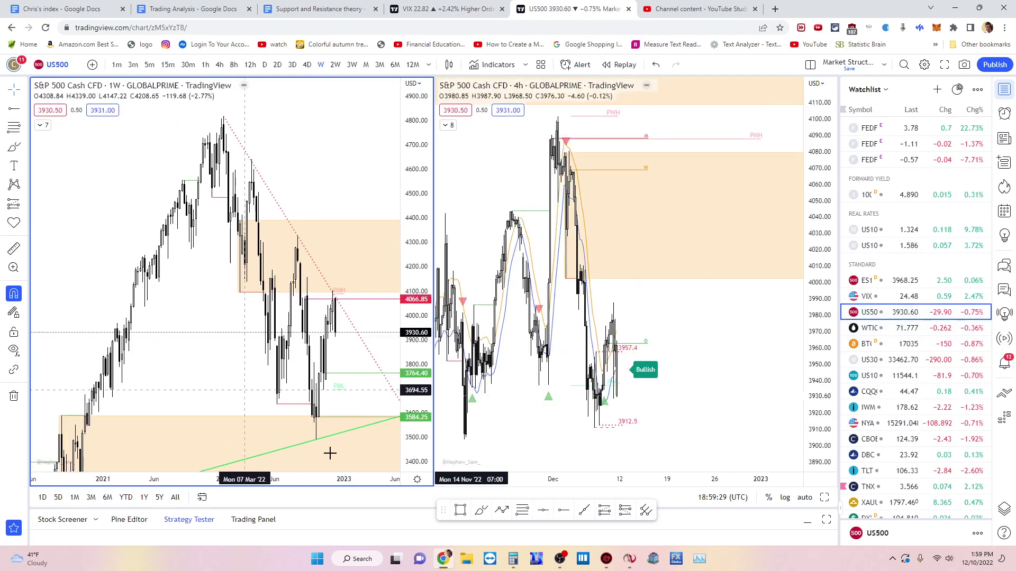
{"action": "scroll", "coordinate": [330, 452], "scroll_direction": "down", "scroll_amount": 1}
{"action": "left_click", "coordinate": [216, 447]}
{"action": "left_click_drag", "start_coordinate": [284, 376], "coordinate": [281, 226]}
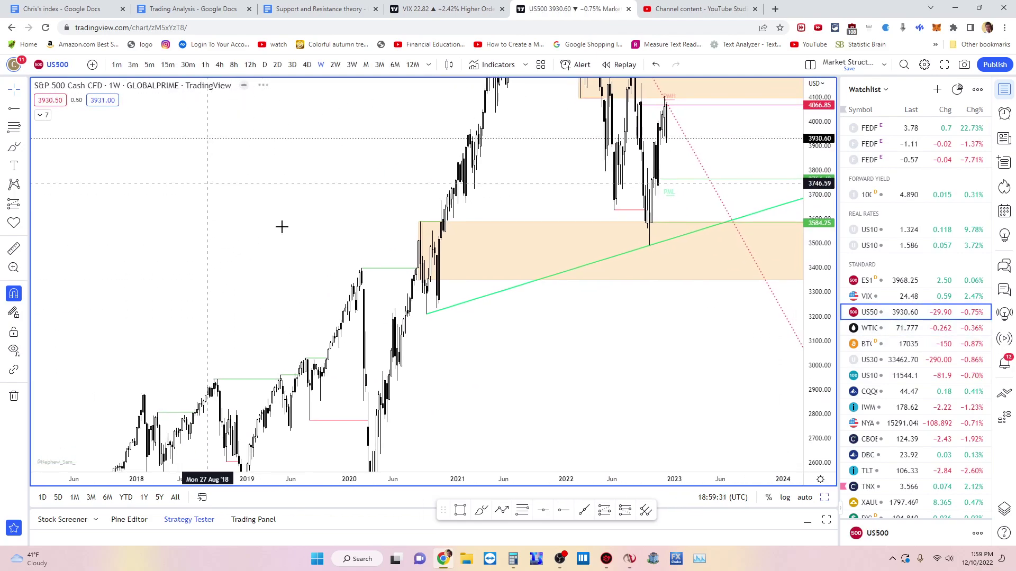
{"action": "left_click_drag", "start_coordinate": [819, 237], "coordinate": [703, 356]}
{"action": "scroll", "coordinate": [716, 262], "scroll_direction": "down", "scroll_amount": 2}
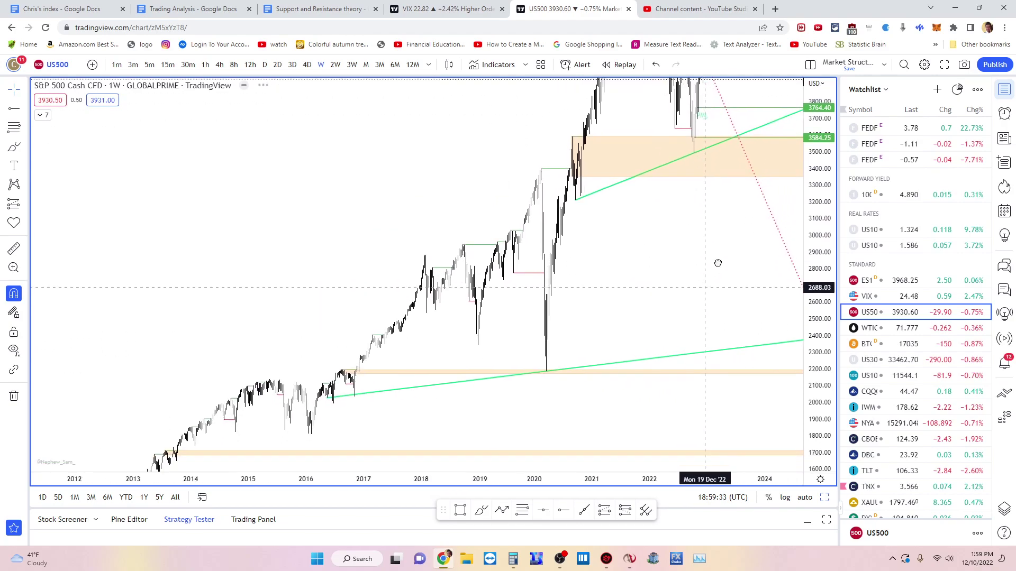
{"action": "scroll", "coordinate": [556, 356], "scroll_direction": "up", "scroll_amount": 1}
{"action": "scroll", "coordinate": [408, 414], "scroll_direction": "up", "scroll_amount": 3}
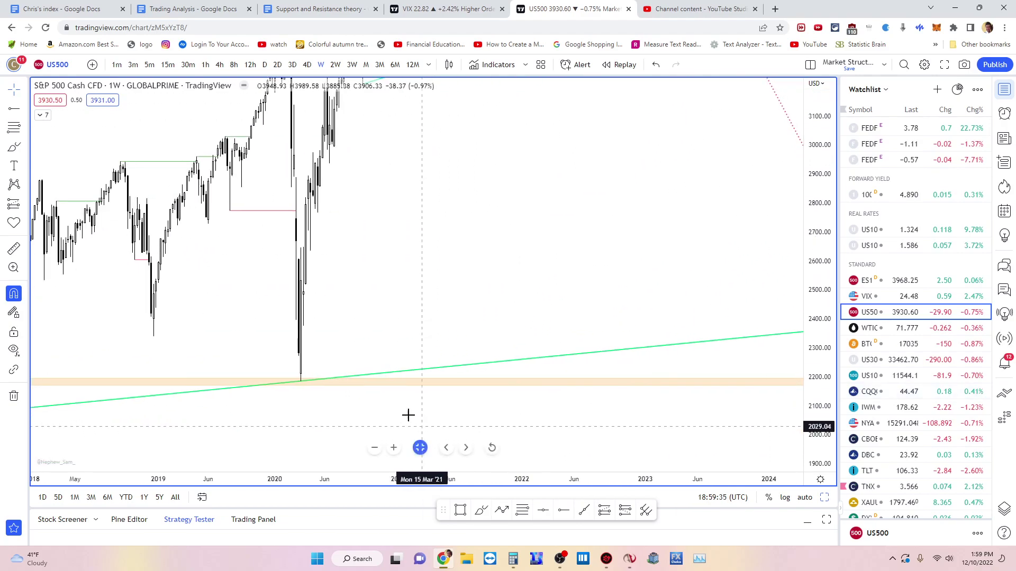
{"action": "left_click_drag", "start_coordinate": [408, 415], "coordinate": [753, 347]}
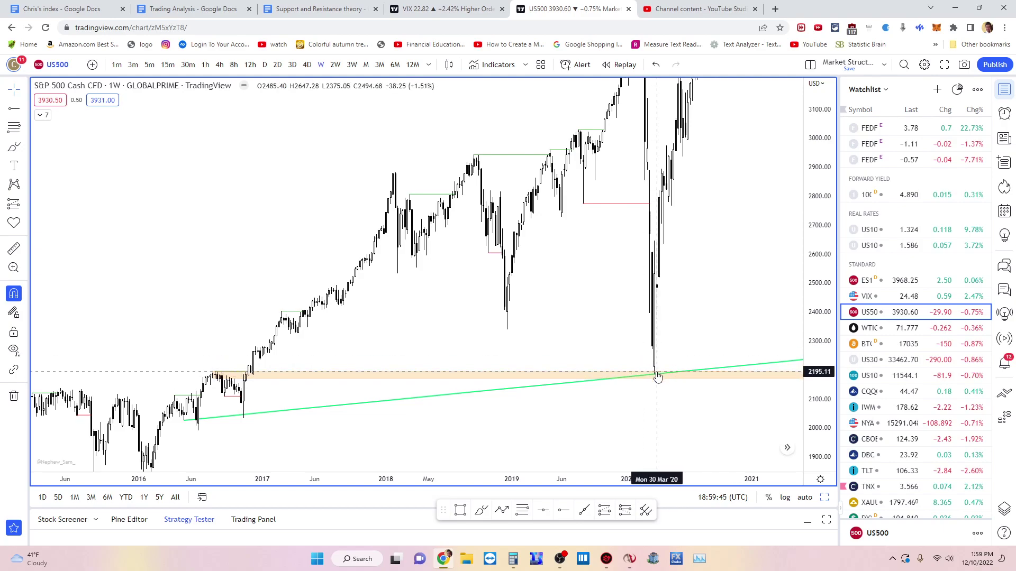
{"action": "scroll", "coordinate": [683, 349], "scroll_direction": "right", "scroll_amount": 5}
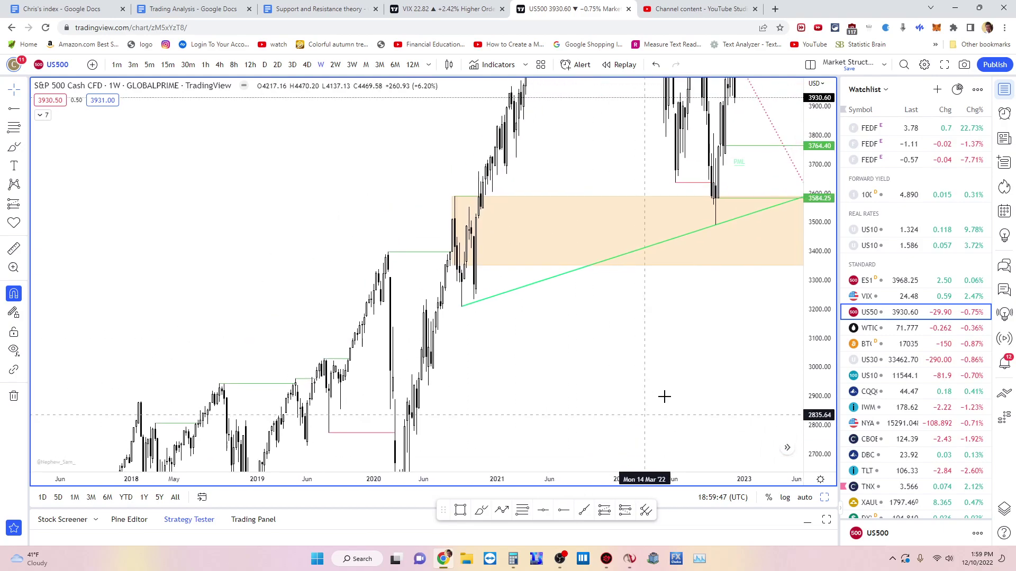
{"action": "left_click_drag", "start_coordinate": [664, 396], "coordinate": [526, 442]}
{"action": "left_click_drag", "start_coordinate": [446, 233], "coordinate": [533, 311]}
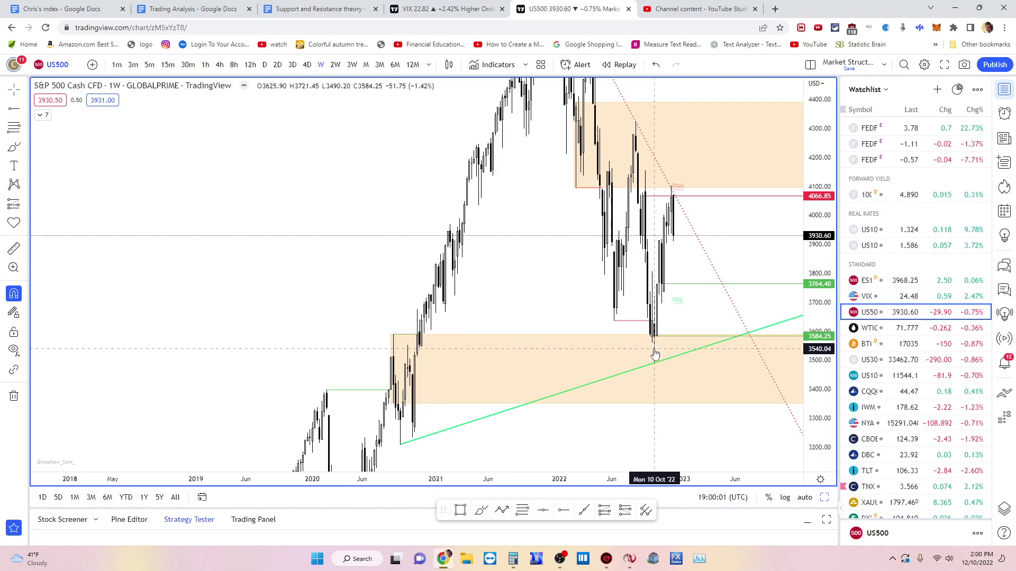
{"action": "left_click_drag", "start_coordinate": [694, 407], "coordinate": [676, 97]}
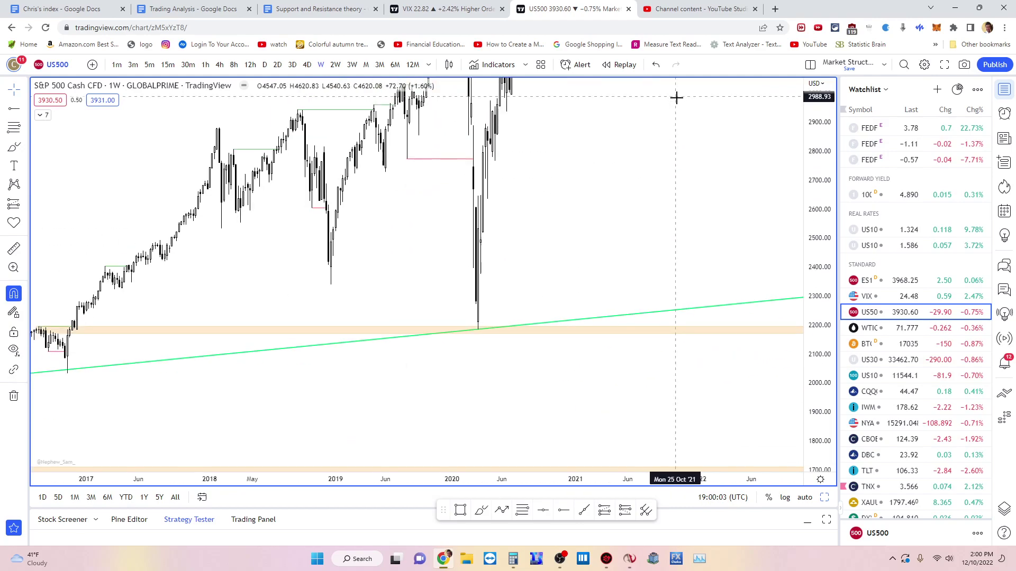
{"action": "left_click_drag", "start_coordinate": [347, 288], "coordinate": [626, 315]}
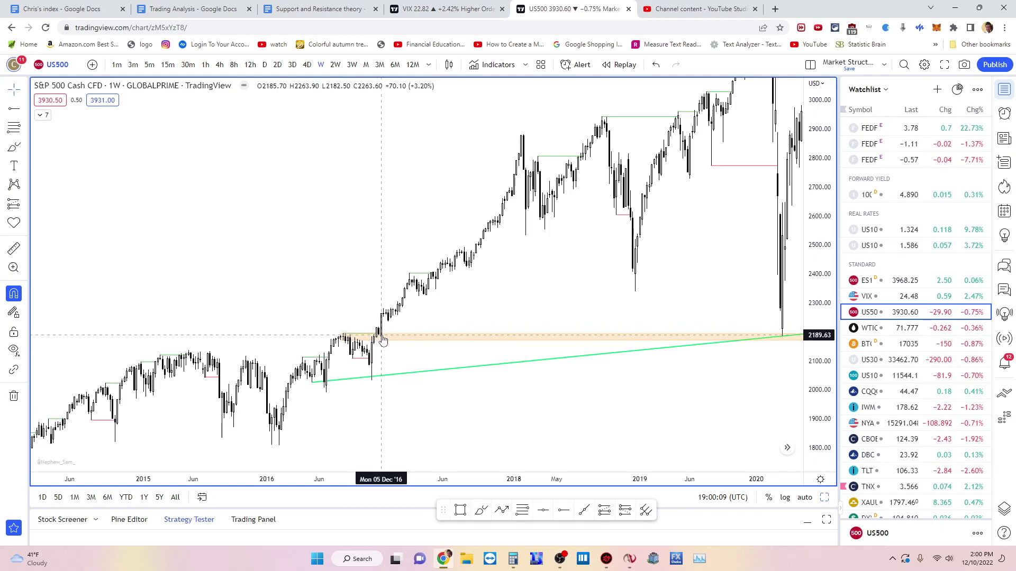
{"action": "scroll", "coordinate": [603, 339], "scroll_direction": "right", "scroll_amount": 5}
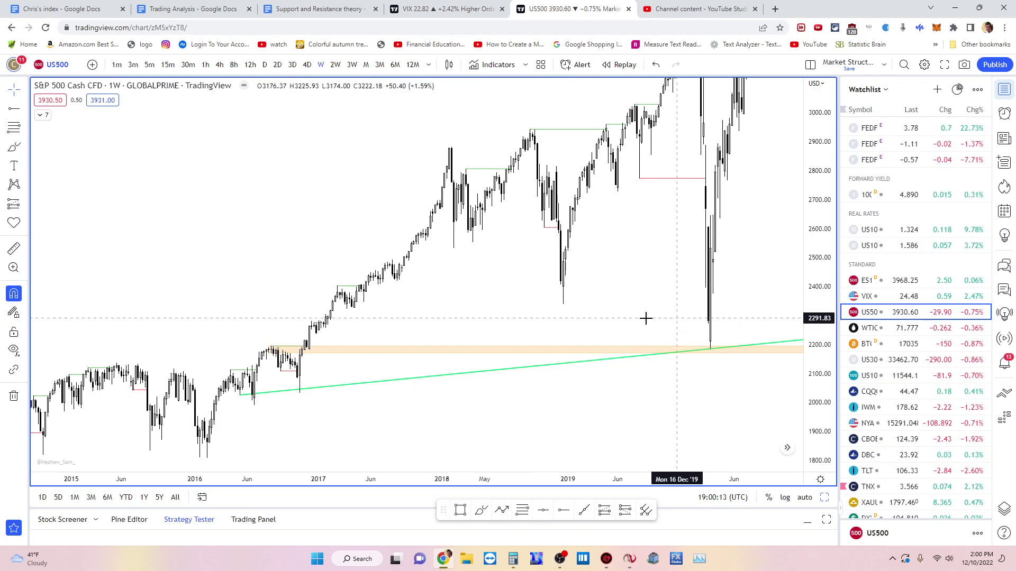
{"action": "scroll", "coordinate": [646, 317], "scroll_direction": "right", "scroll_amount": 15}
{"action": "scroll", "coordinate": [481, 419], "scroll_direction": "up", "scroll_amount": 6}
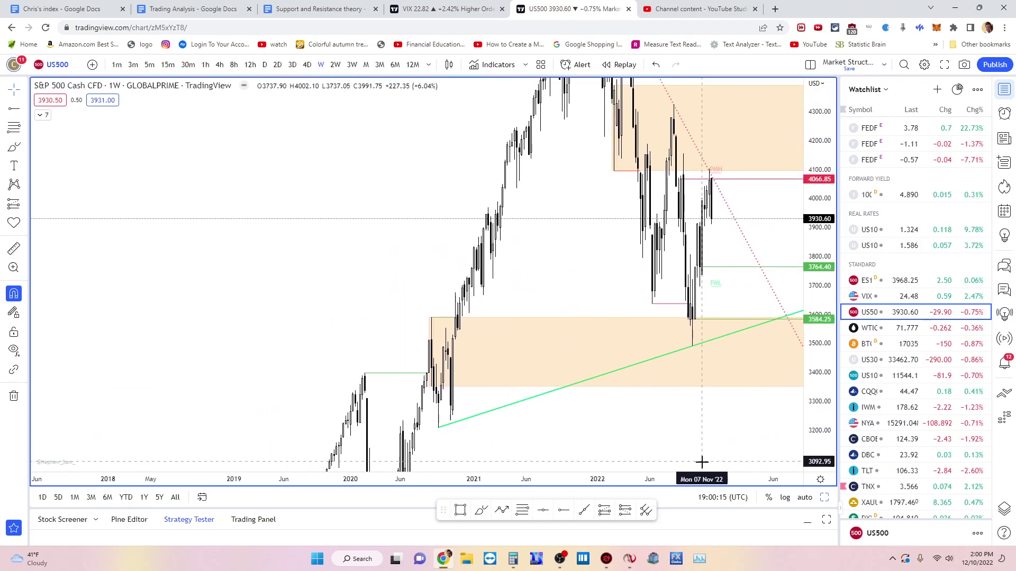
{"action": "left_click_drag", "start_coordinate": [571, 419], "coordinate": [453, 424]}
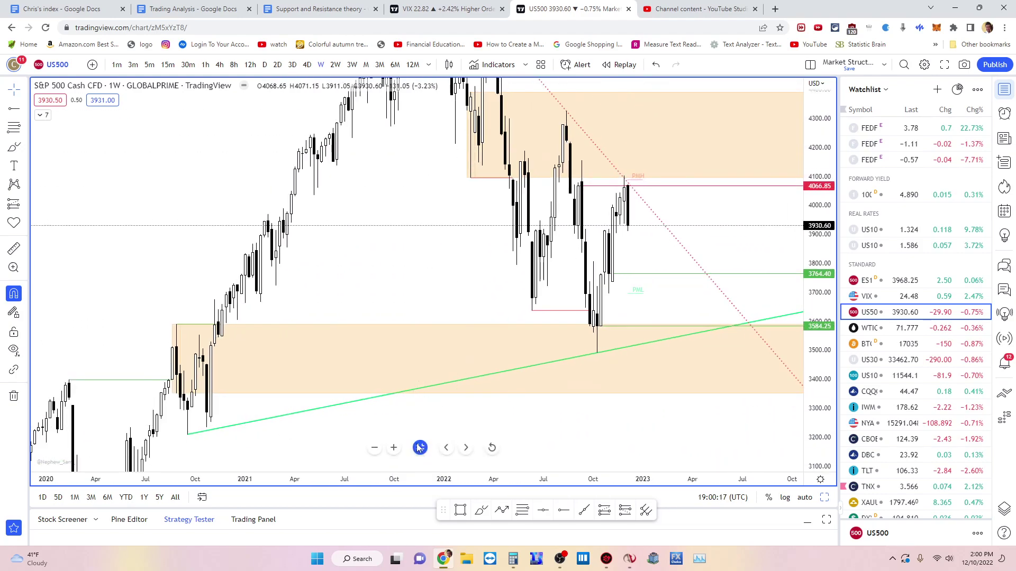
{"action": "key", "text": "alt+Return"}
{"action": "left_click_drag", "start_coordinate": [242, 308], "coordinate": [318, 317]}
Step: Zoom and pan the S&P 500 4h chart onto mid-November to December, leaving space right of the latest bars
{"action": "scroll", "coordinate": [582, 328], "scroll_direction": "up", "scroll_amount": 3}
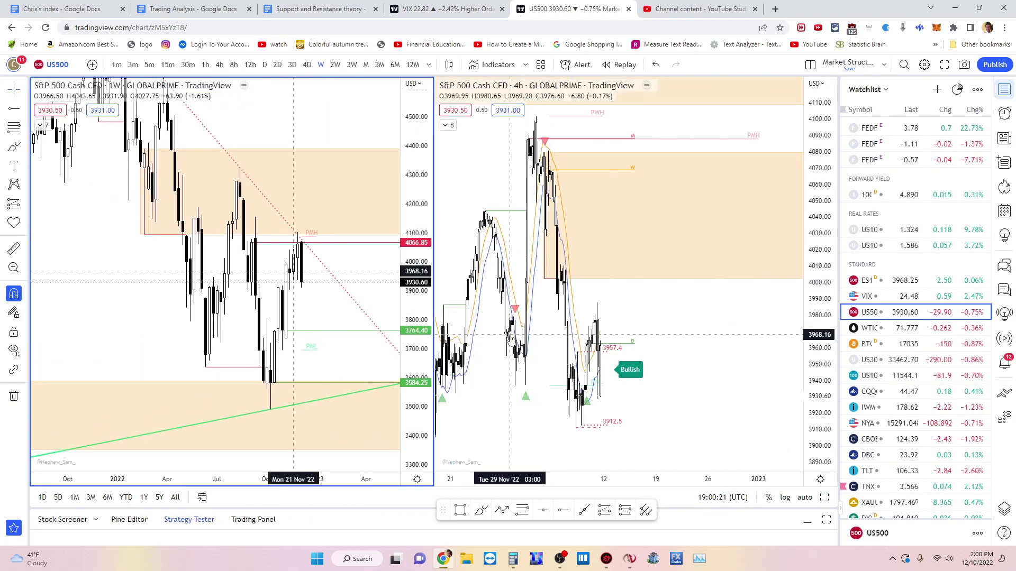
{"action": "left_click_drag", "start_coordinate": [592, 333], "coordinate": [648, 337]}
{"action": "scroll", "coordinate": [648, 337], "scroll_direction": "down", "scroll_amount": 2}
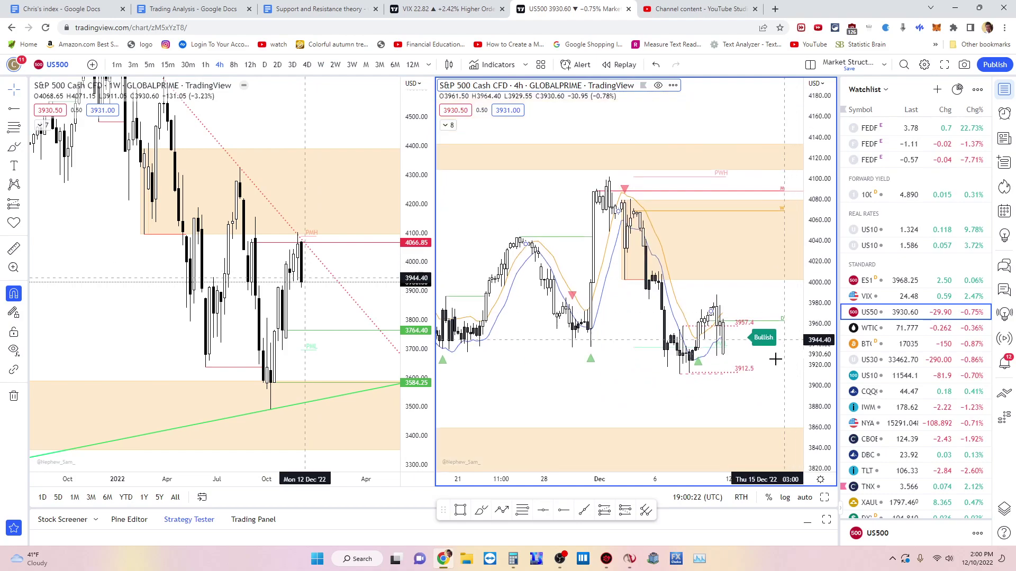
{"action": "left_click_drag", "start_coordinate": [710, 383], "coordinate": [617, 397]}
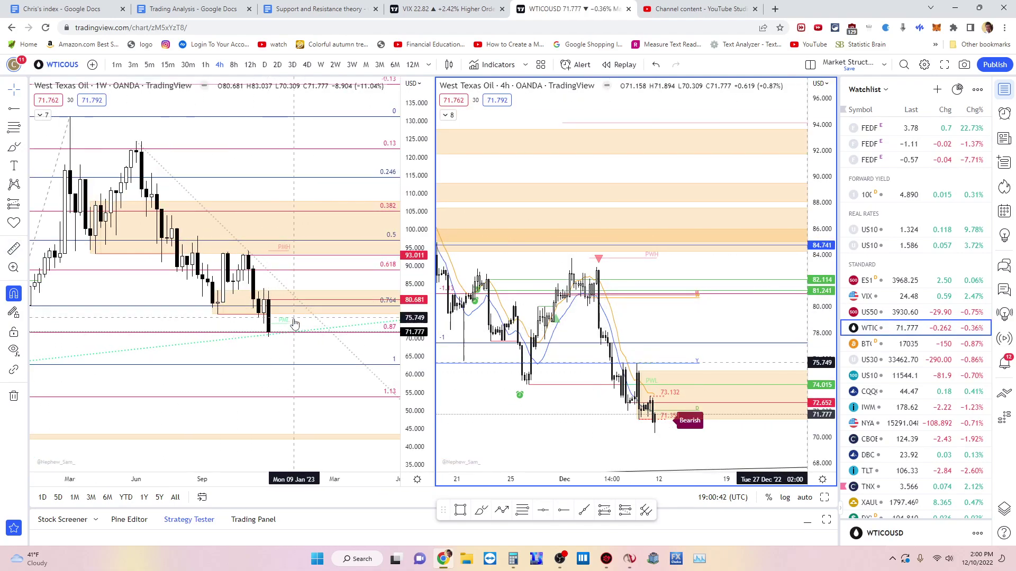
Step: Zoom out the weekly WTICOUSD chart to show more of its supply/demand zones
{"action": "scroll", "coordinate": [301, 316], "scroll_direction": "down", "scroll_amount": 2}
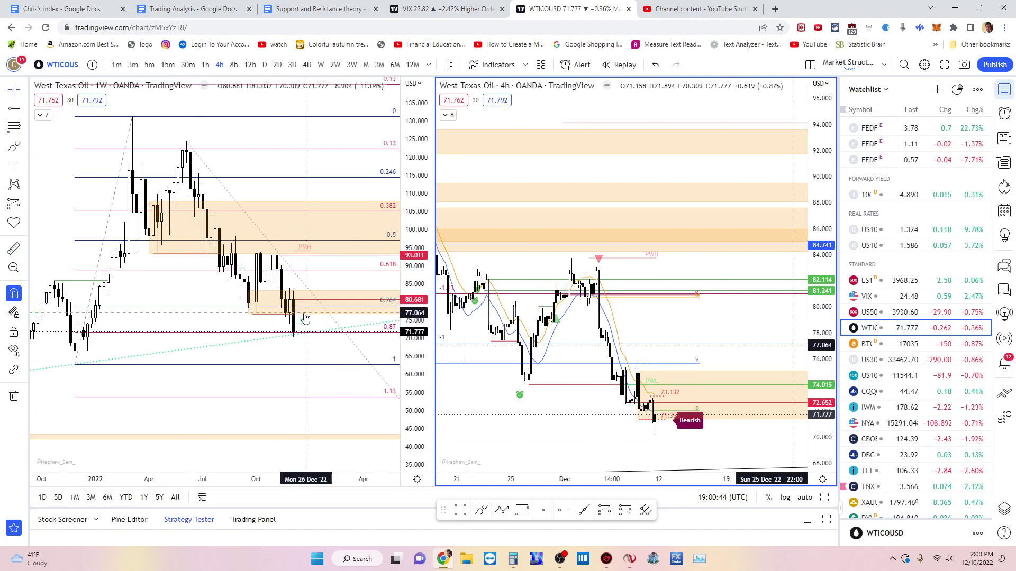